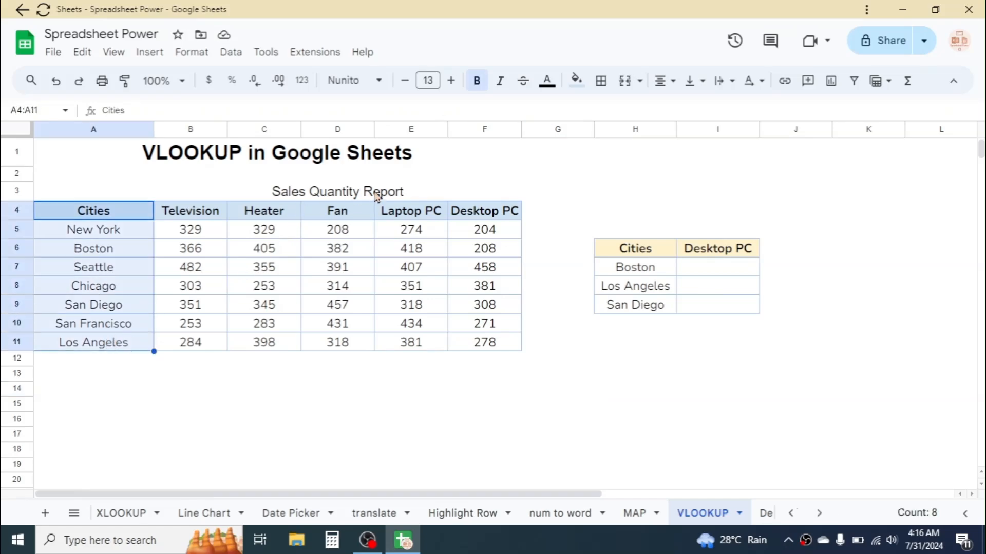
Step: Examine the Sales Quantity Report table and the small Cities and Desktop PC lookup table with its three cities
left_click_drag(204, 213, 462, 214)
left_click_drag(103, 229, 104, 305)
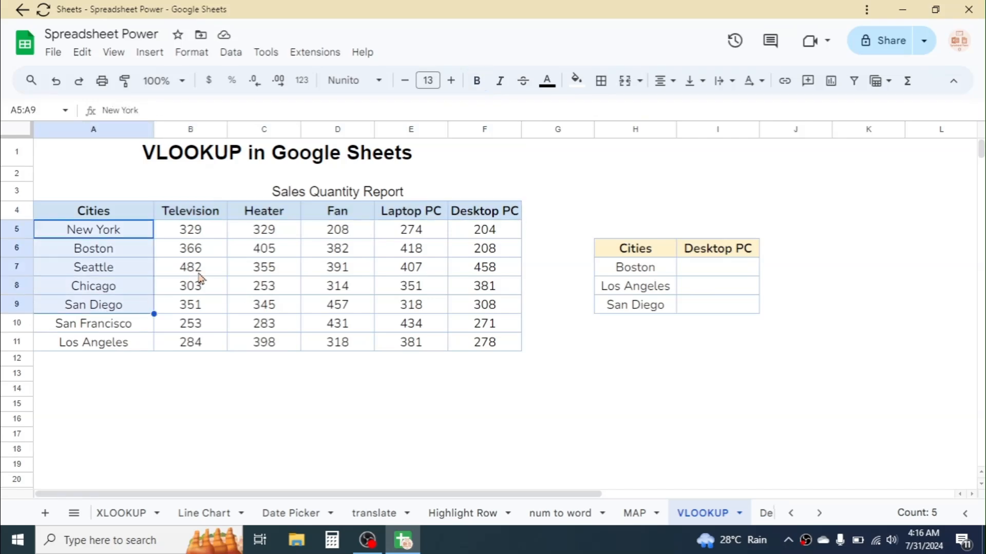
left_click_drag(199, 235, 470, 343)
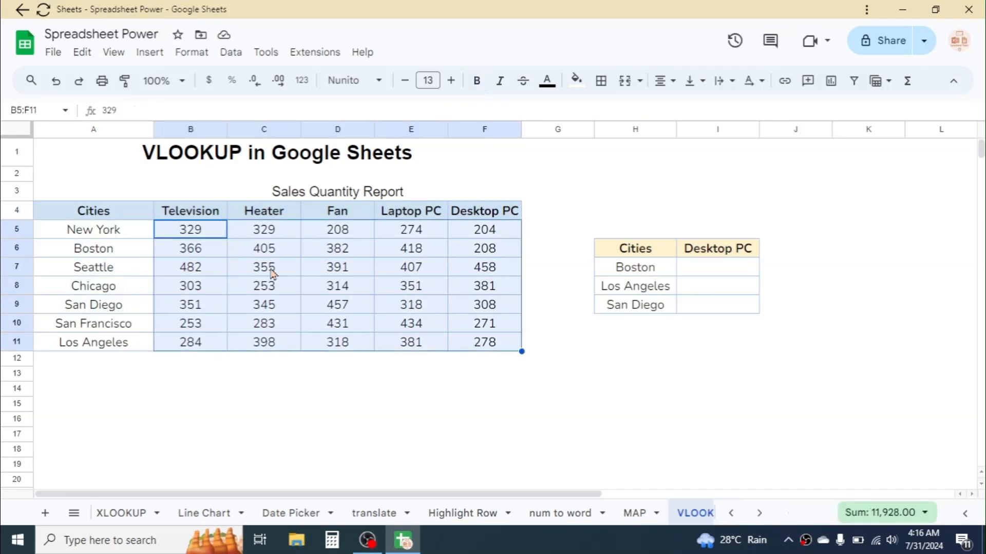
left_click_drag(107, 215, 477, 343)
left_click(657, 365)
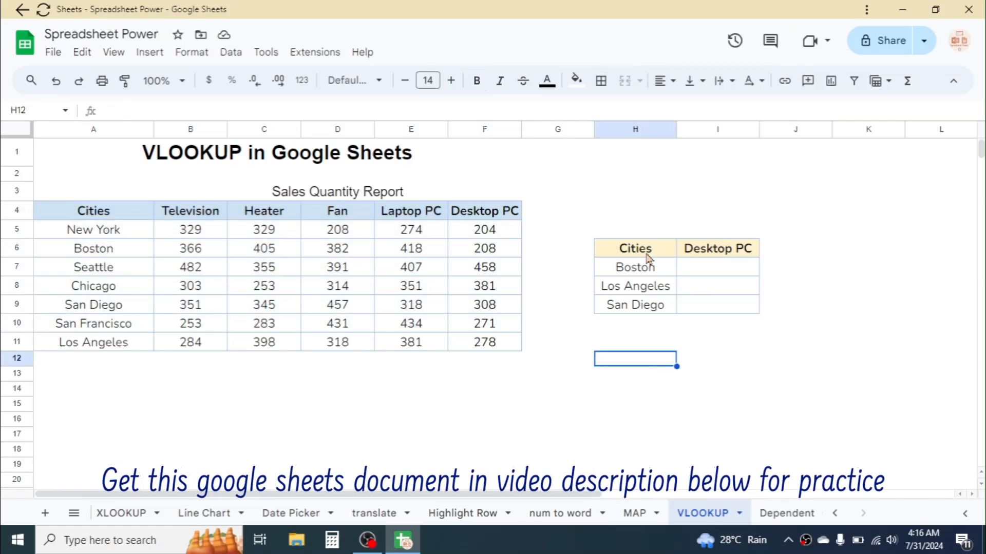
left_click(665, 250)
left_click_drag(682, 251, 723, 308)
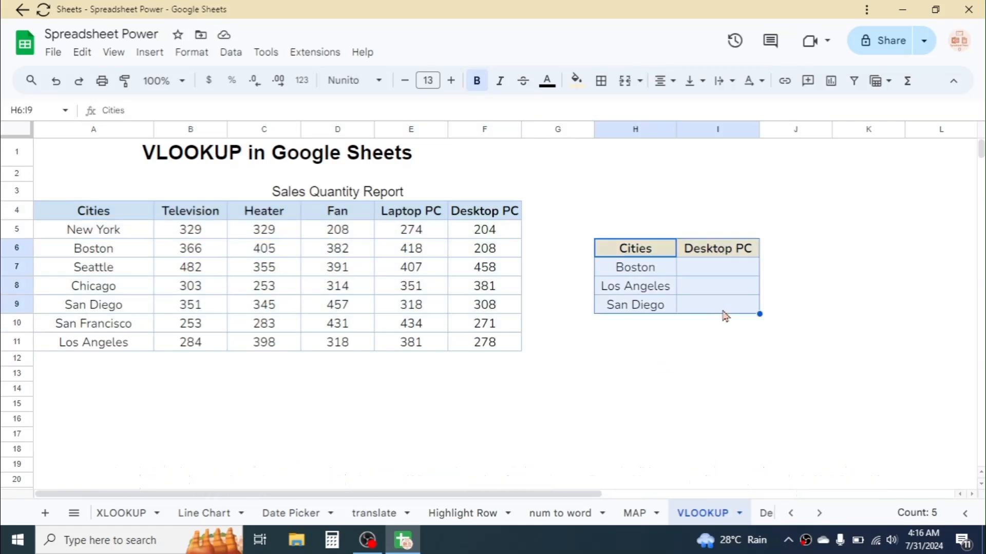
left_click(691, 393)
left_click(719, 268)
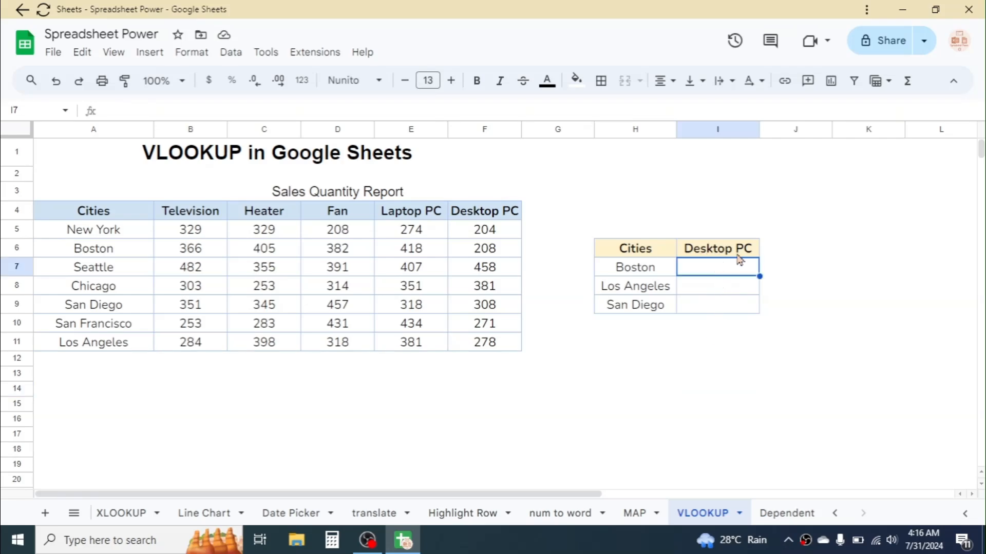
left_click(642, 272)
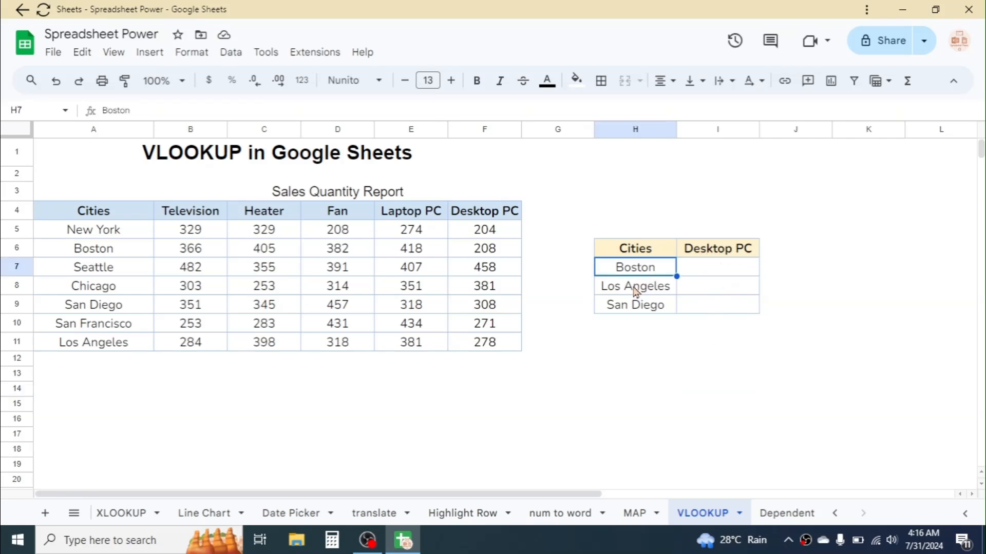
left_click(636, 290)
left_click(626, 308)
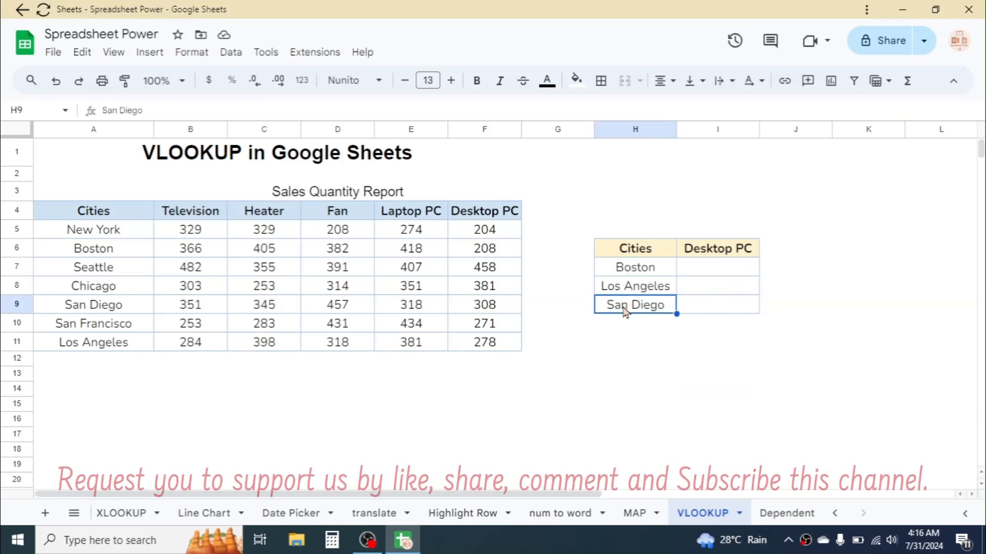
Step: Start a VLOOKUP formula in cell I7 for Boston's Desktop PC quantity and review the function's argument help
left_click(707, 271)
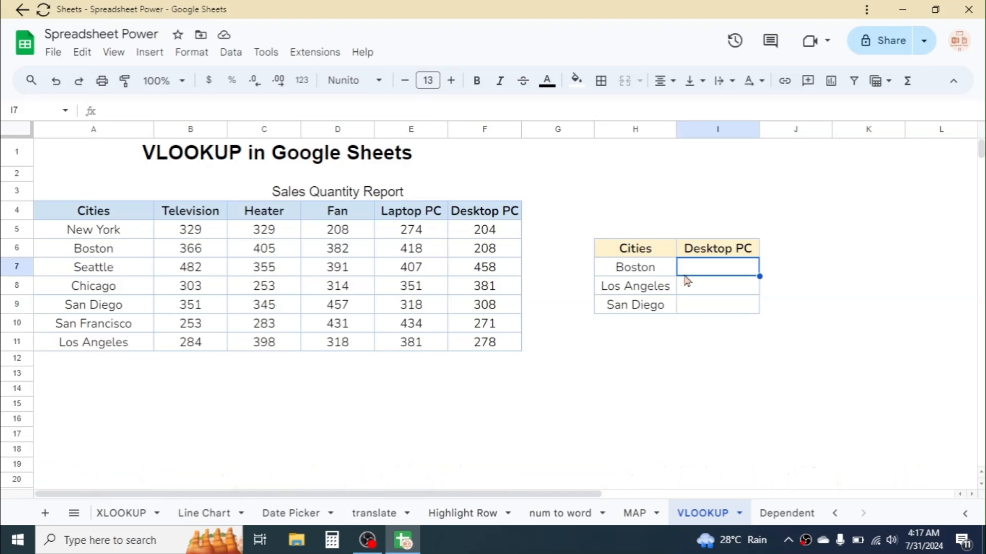
type("=VLOOK")
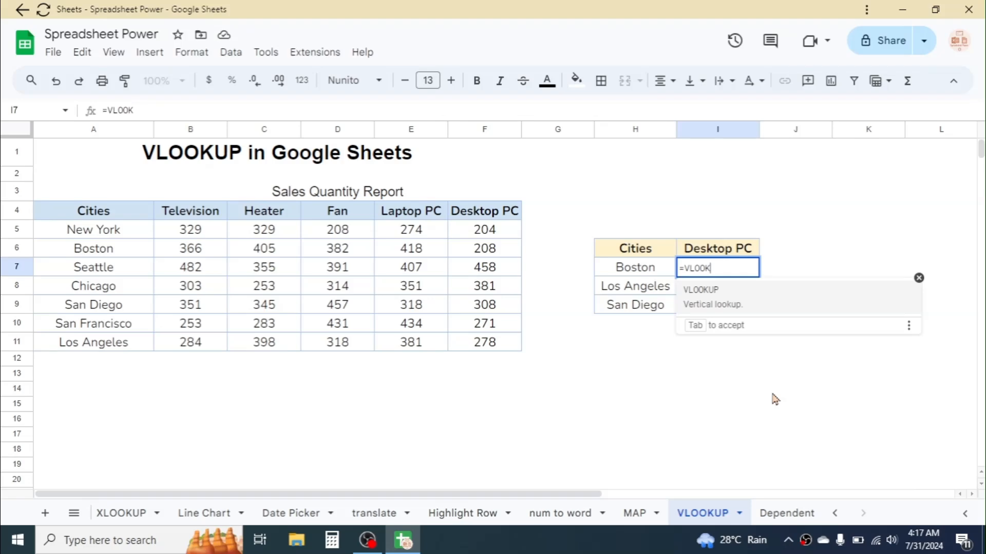
type("UP(")
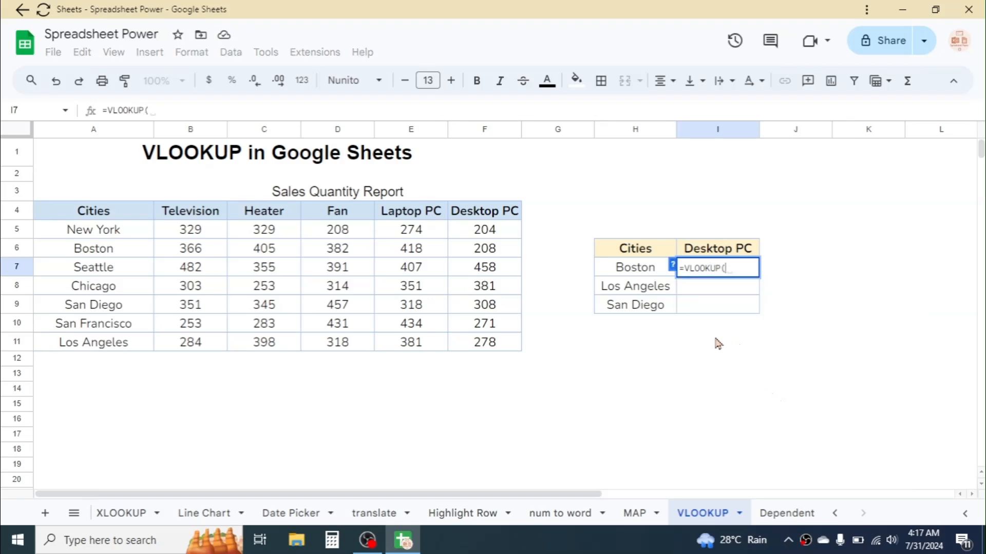
left_click(673, 265)
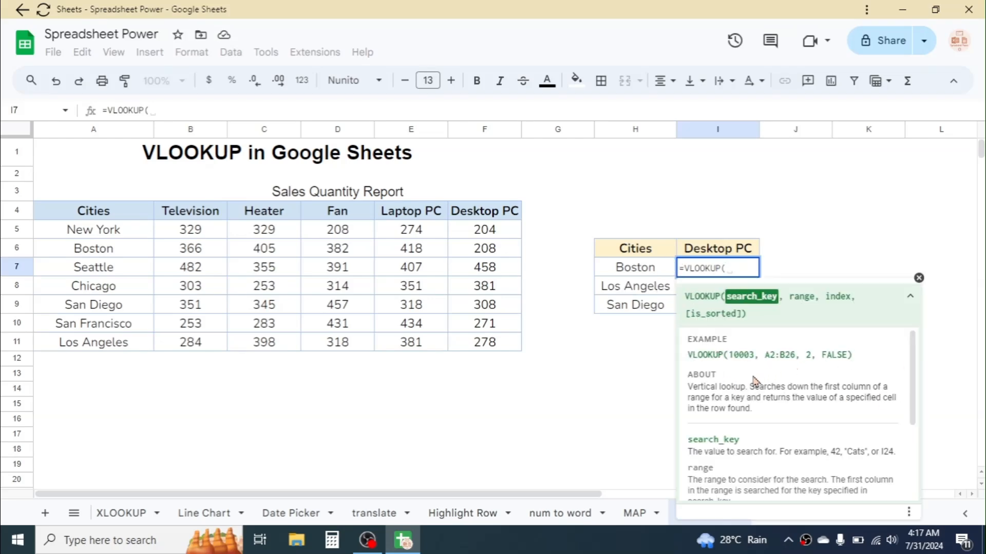
left_click_drag(914, 364, 926, 343)
scroll(921, 435, "down", 2)
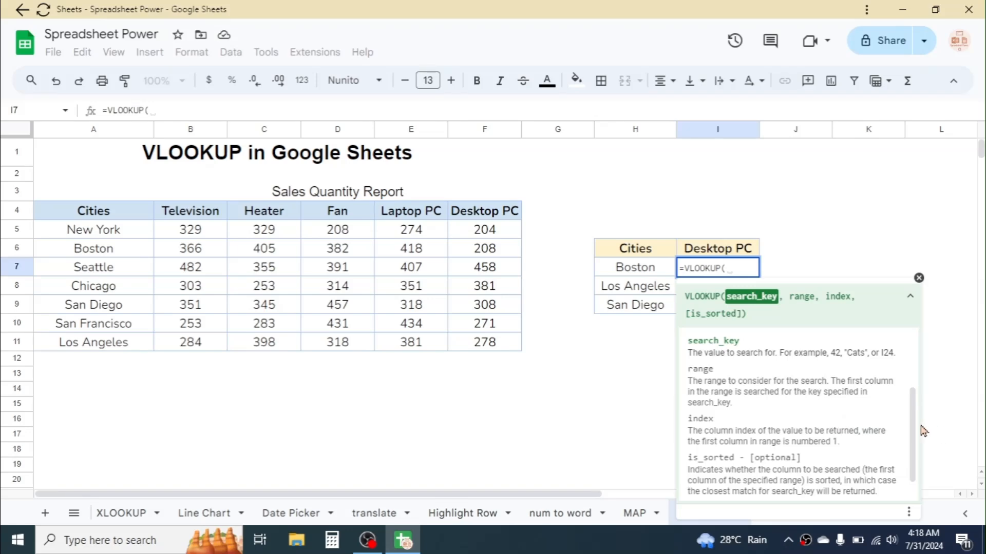
left_click_drag(915, 432, 917, 330)
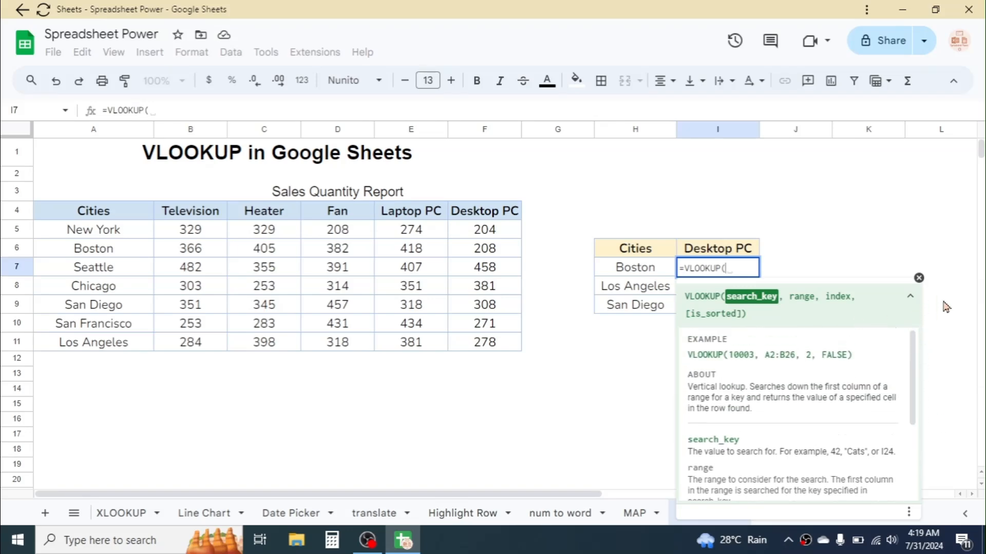
left_click(912, 300)
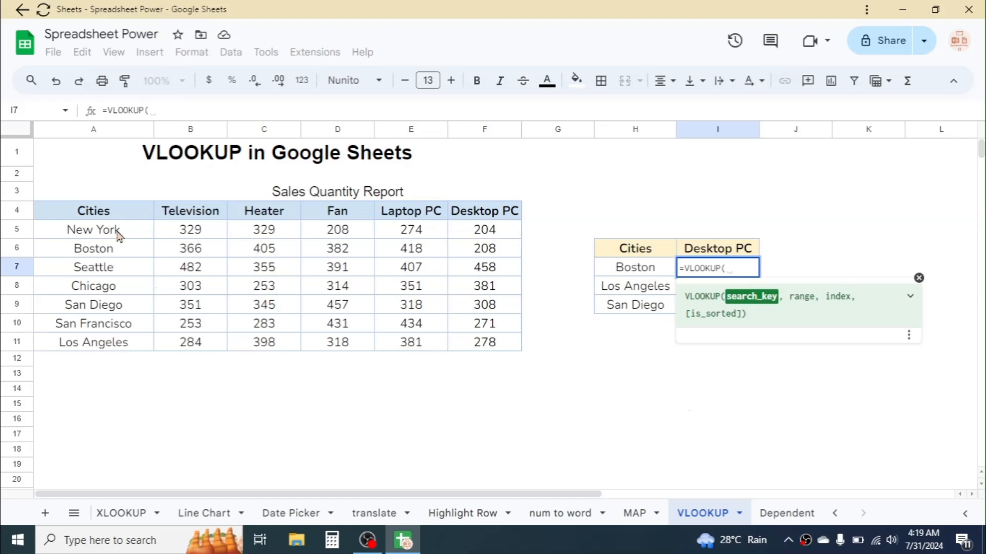
Step: Give the VLOOKUP formula H7 as its search key and the absolute range $A$4:$F$11 as its lookup range
left_click(642, 271)
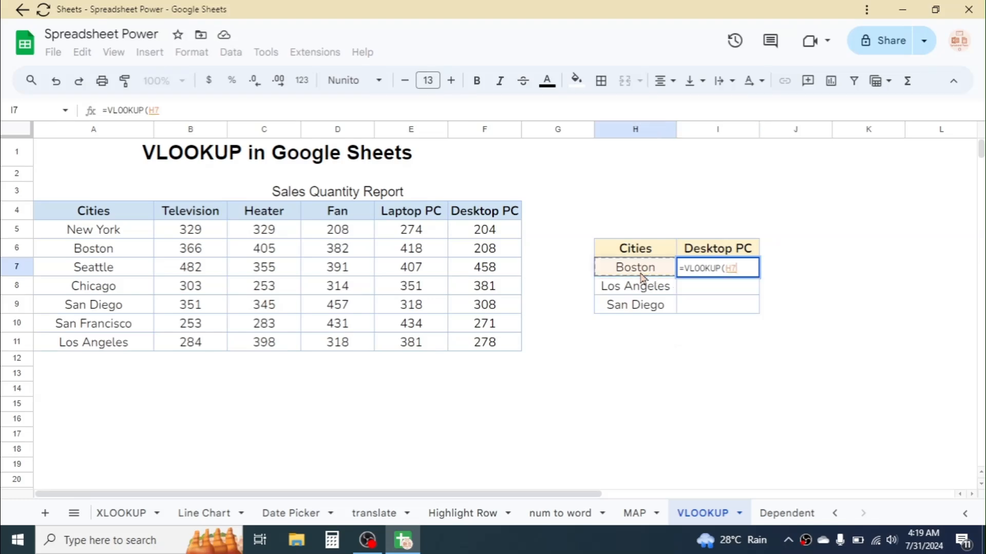
type(",")
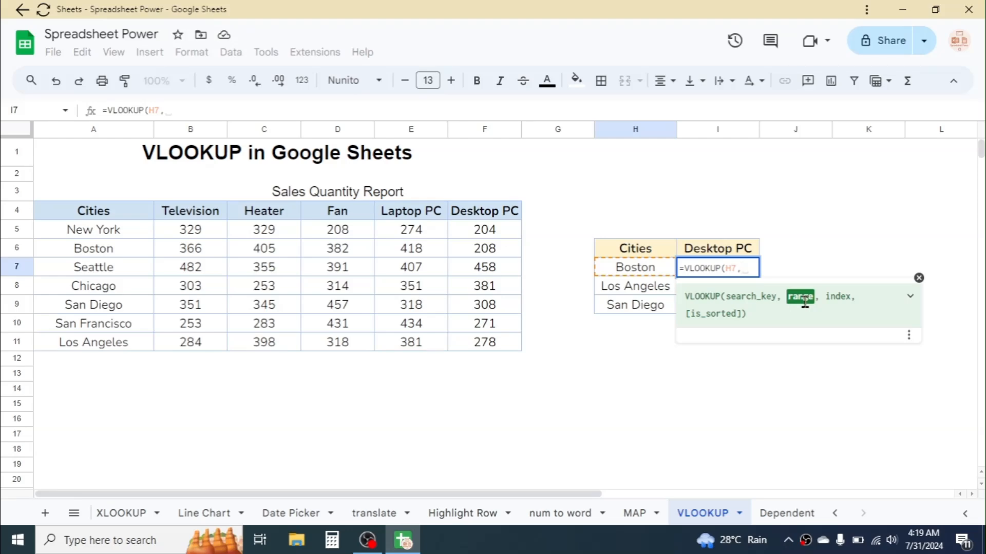
left_click_drag(99, 211, 482, 344)
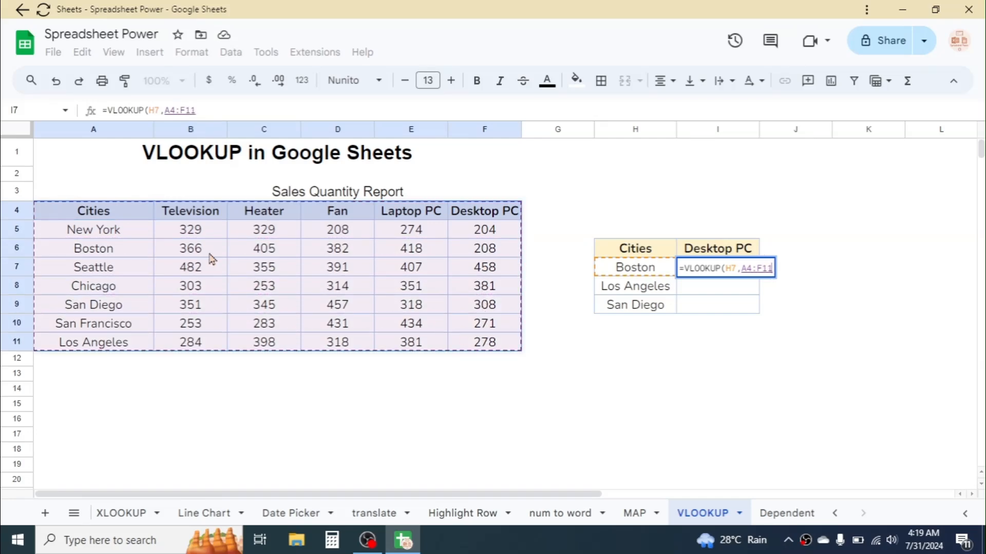
key("F4")
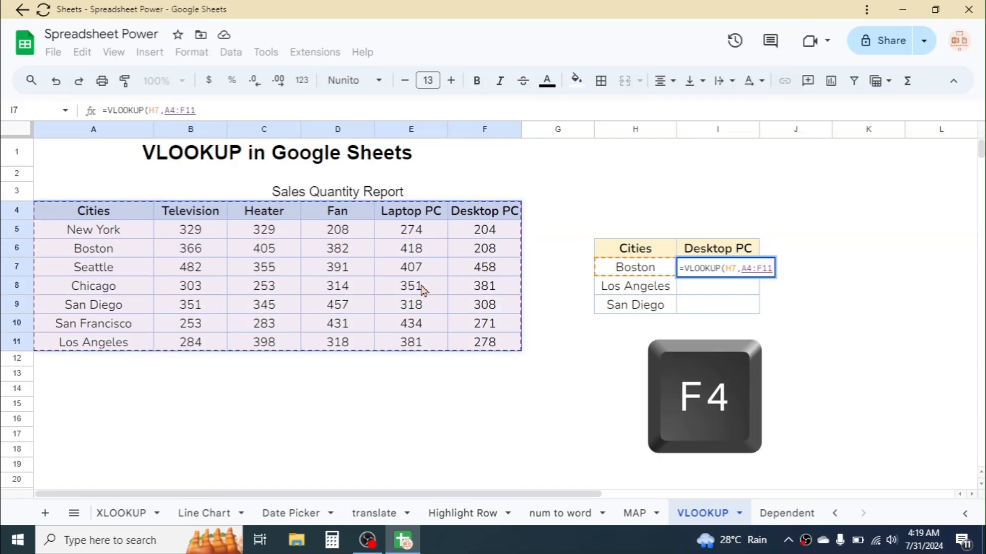
key("F4")
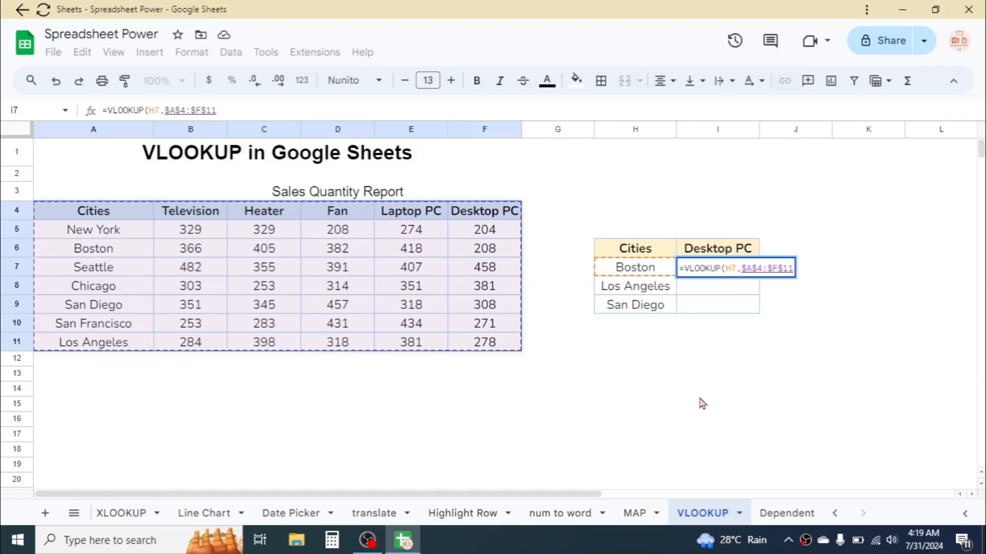
Step: Complete the VLOOKUP formula in I7 with column index 6 and FALSE for an exact match
type(",")
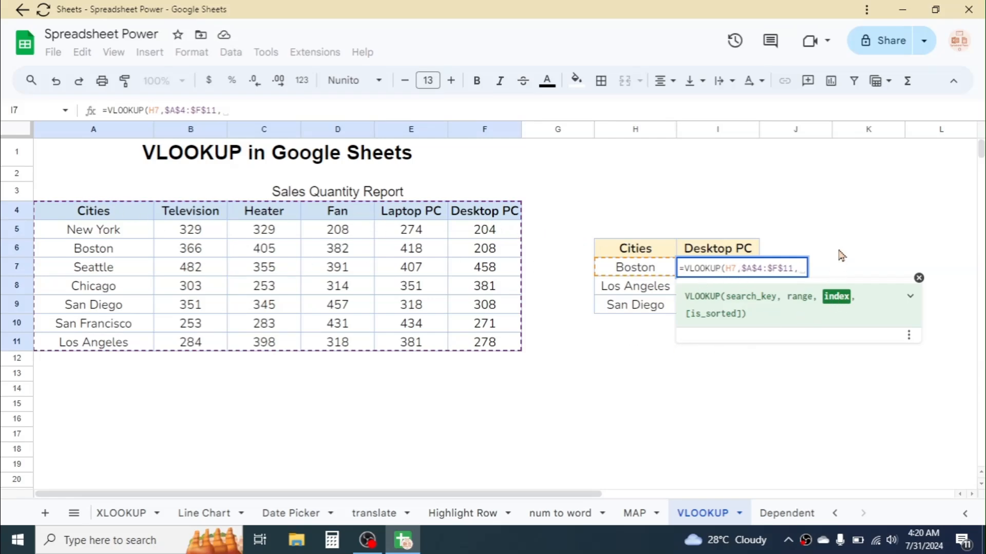
type("6")
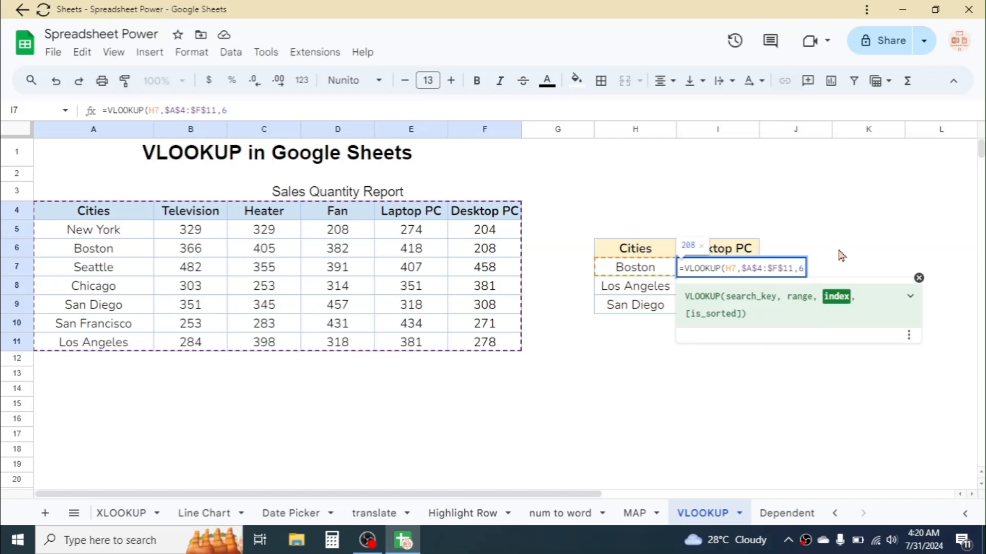
type(",")
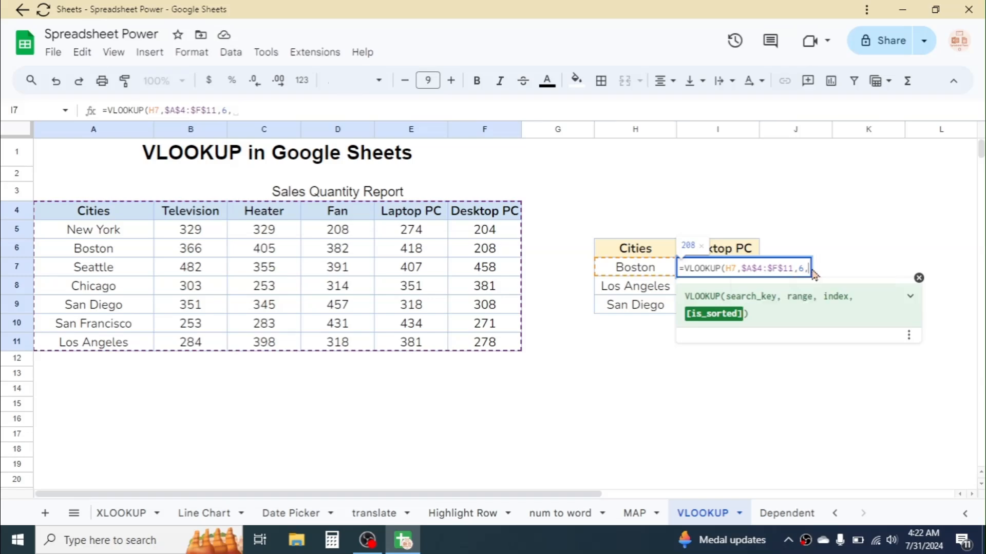
type("F")
type("ALSE")
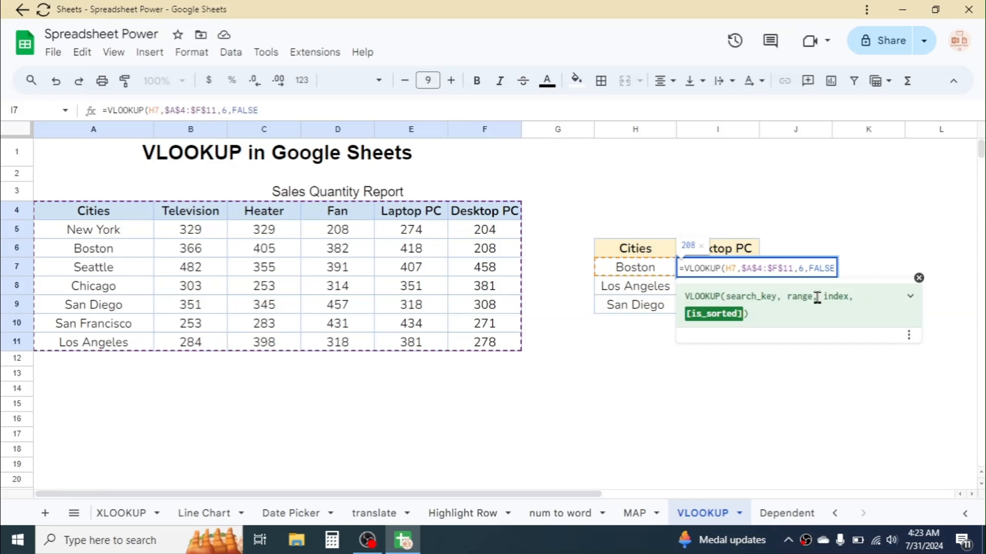
type(")")
key("Return")
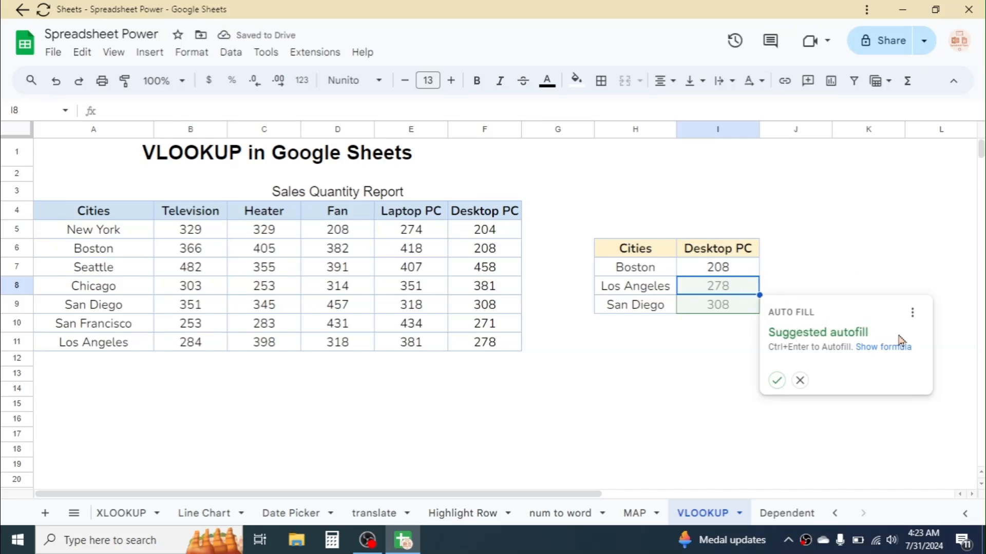
Step: Accept the suggested autofill of the VLOOKUP formula for Los Angeles and San Diego, and check the cities' results
left_click(776, 382)
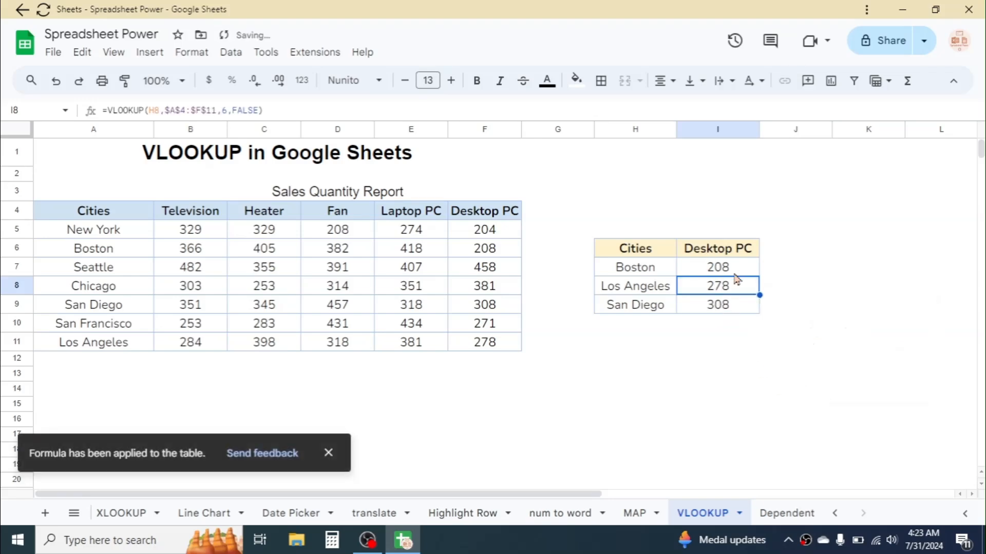
left_click(723, 327)
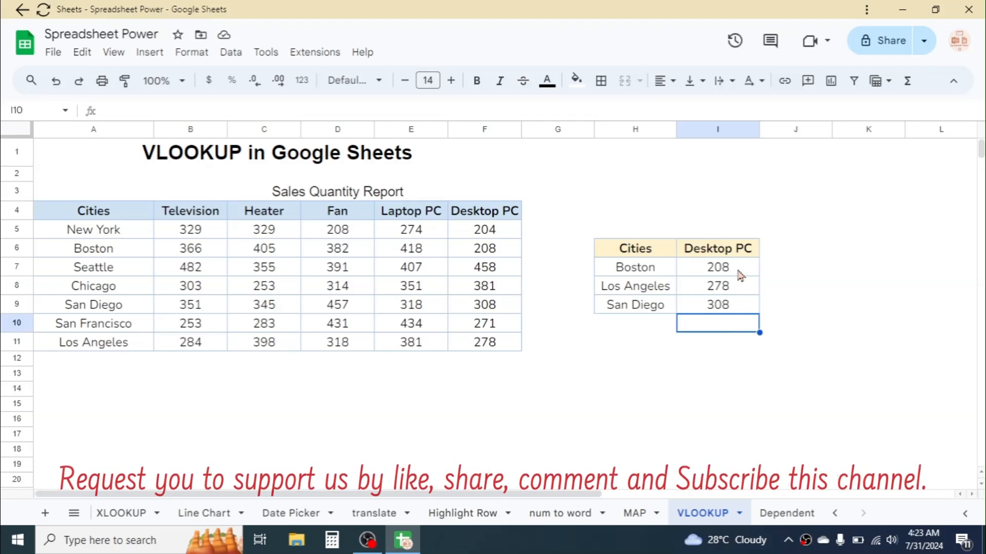
left_click(655, 272)
left_click(638, 288)
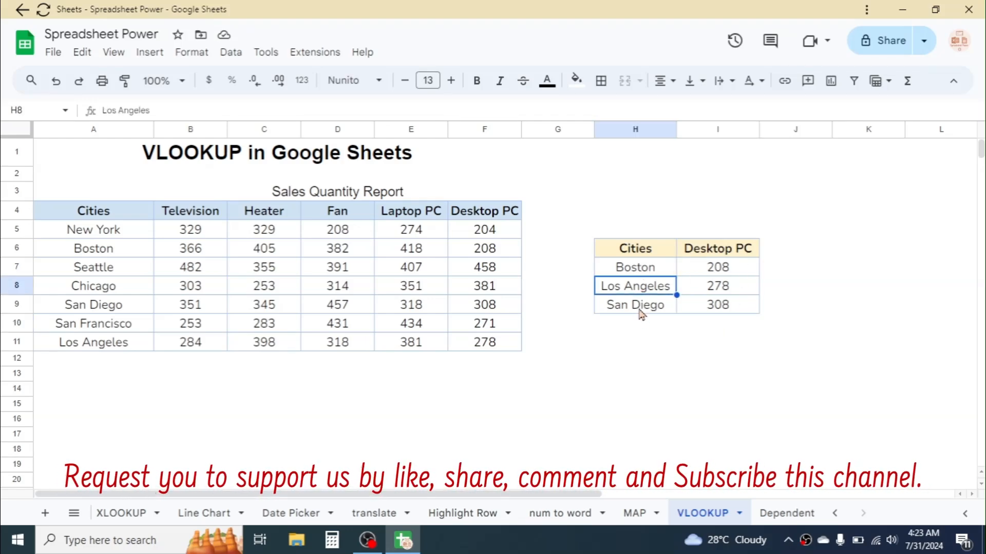
left_click(640, 307)
left_click(718, 307)
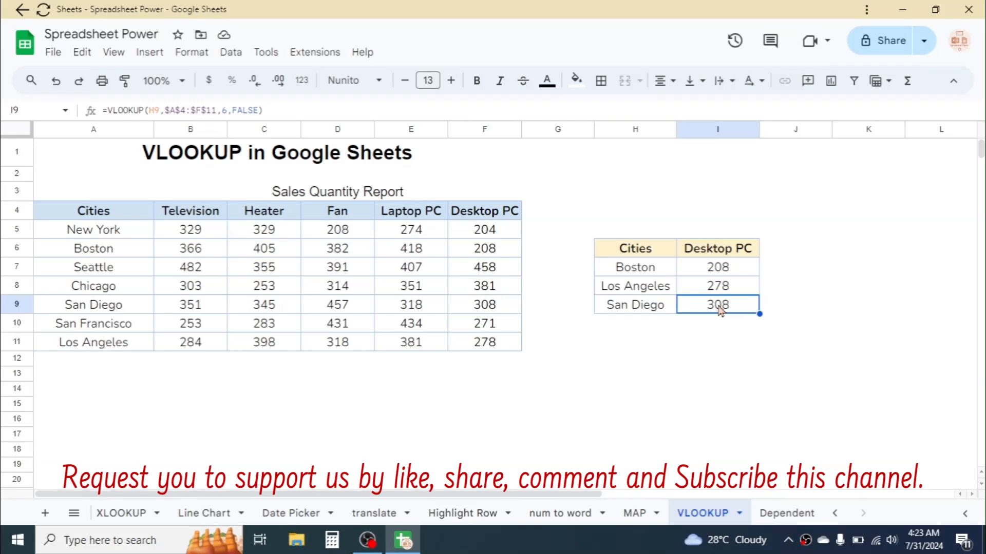
left_click(616, 378)
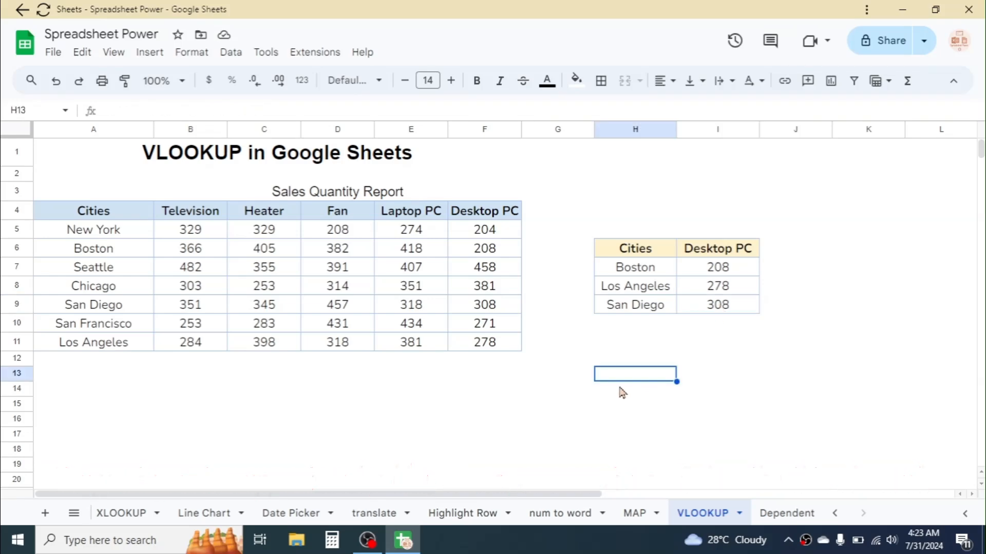